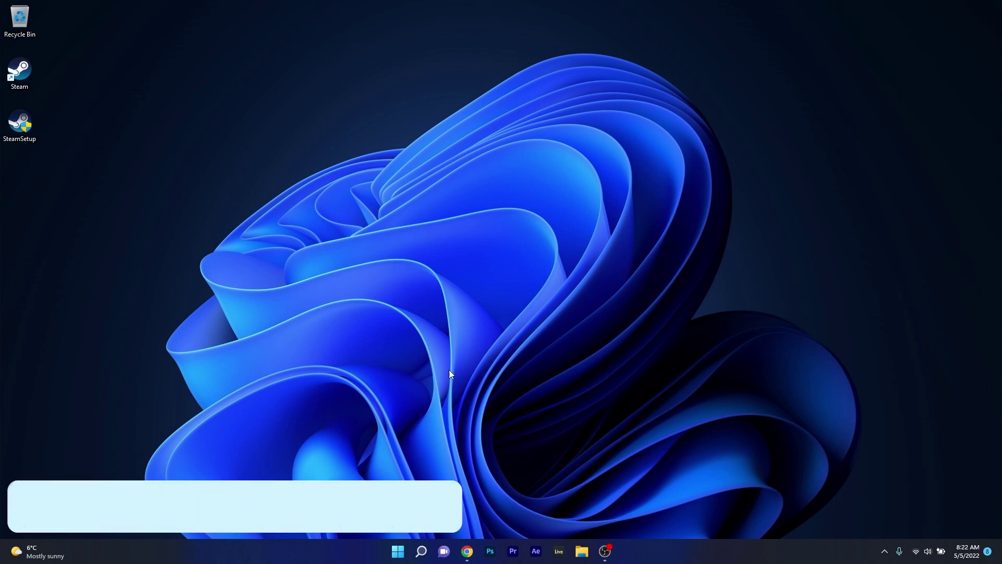
Step: Open the list of other troubleshooters in the Windows system settings
left_click(398, 551)
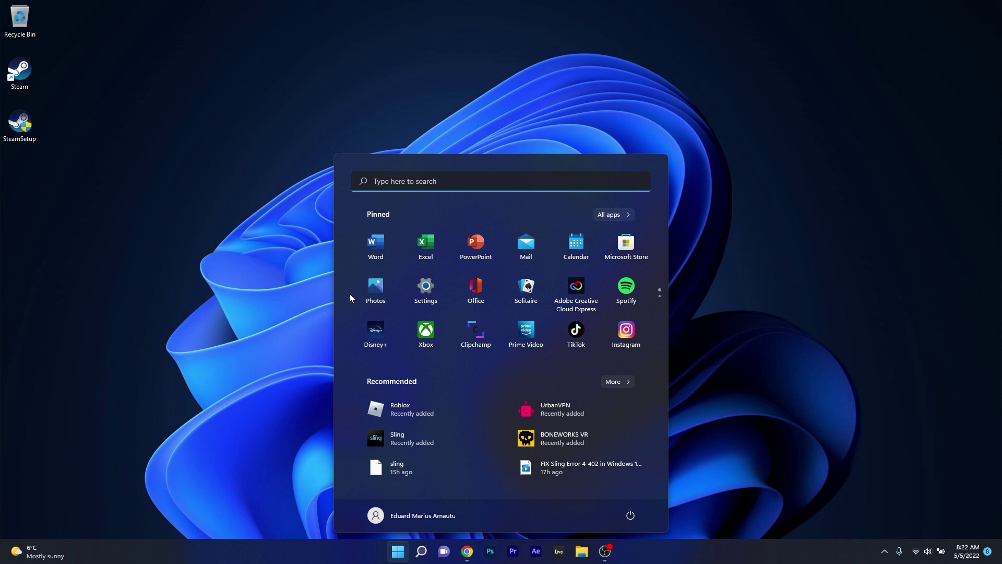
left_click(424, 282)
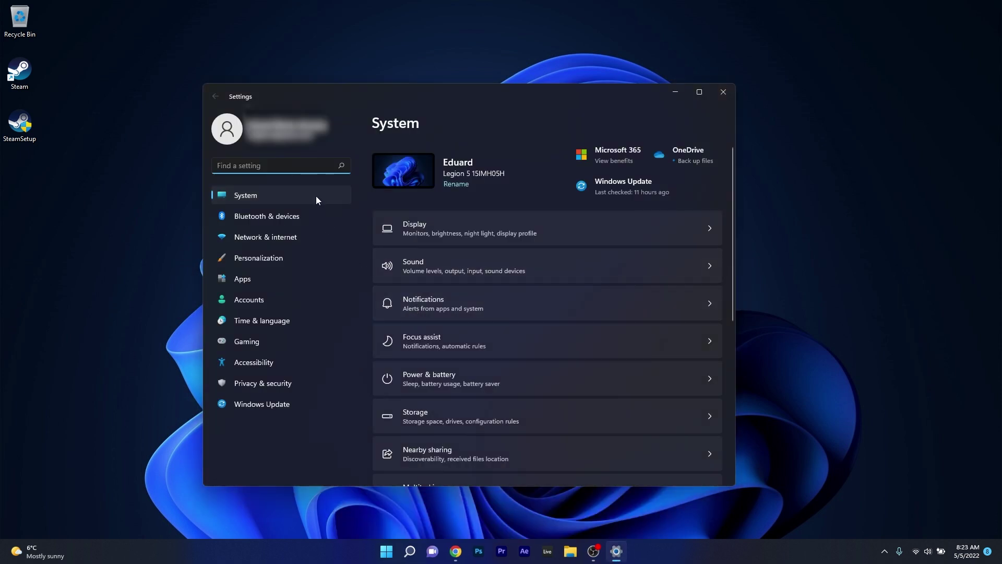
scroll(576, 296, "down", 2)
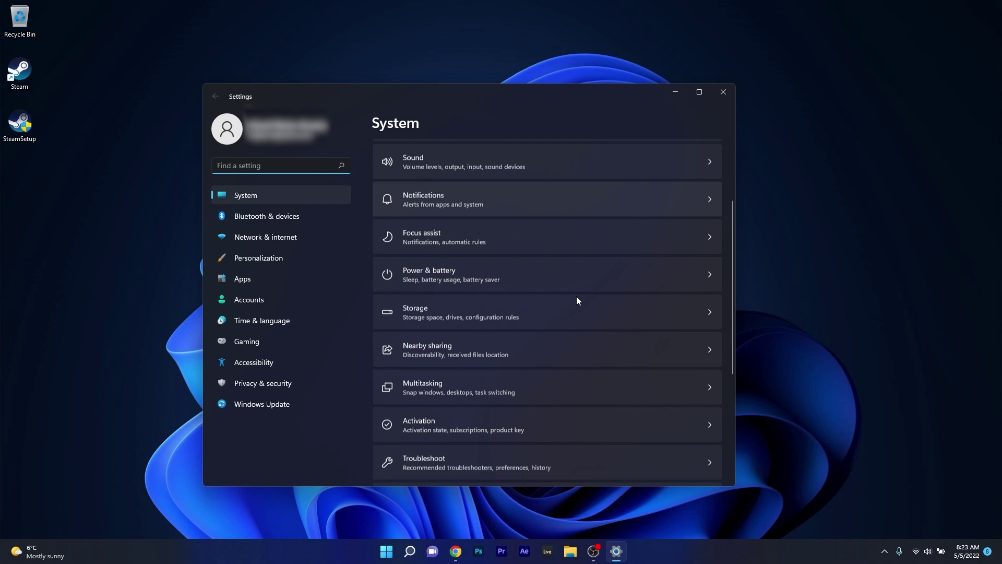
scroll(577, 297, "down", 2)
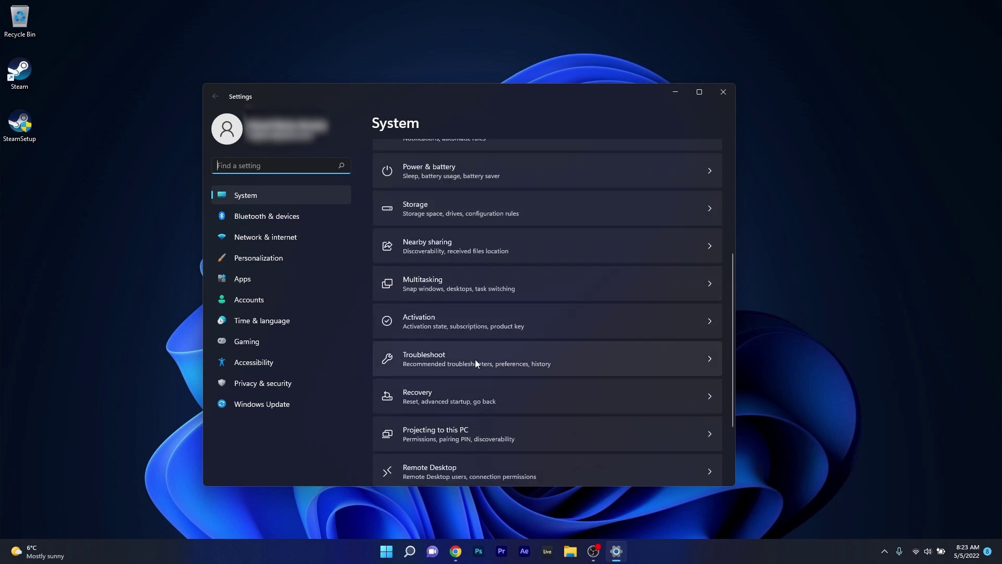
left_click(558, 359)
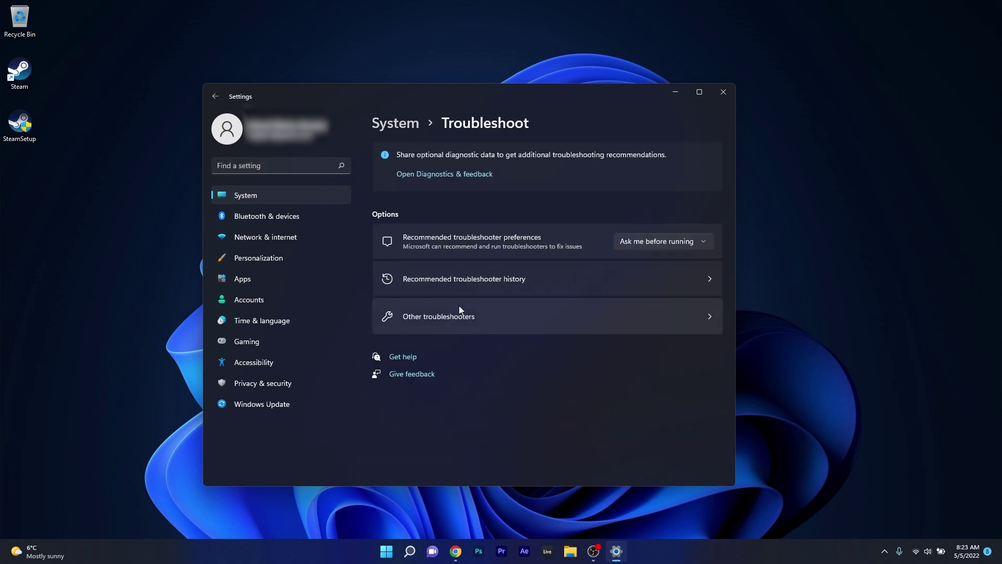
left_click(630, 315)
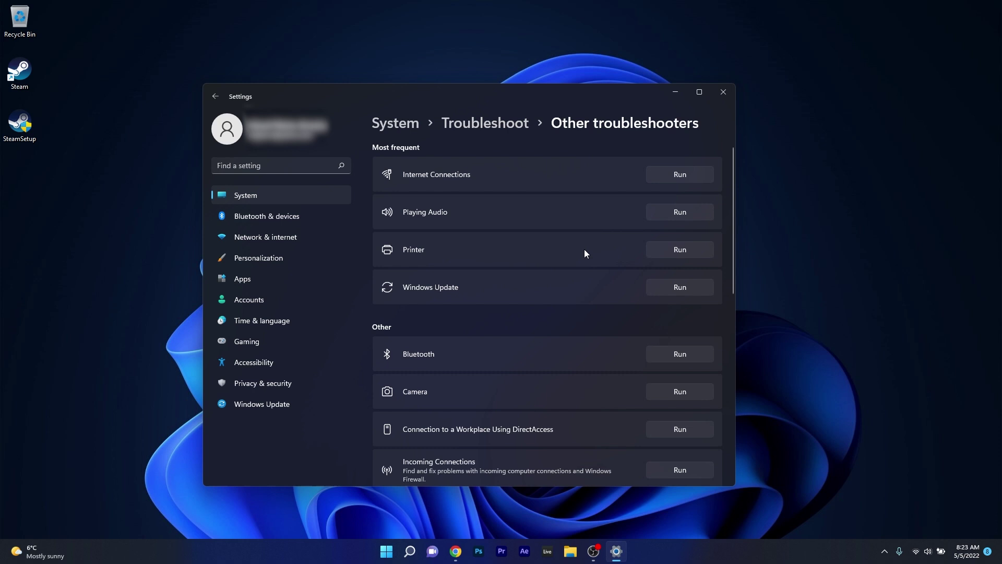
Step: Launch the Internet Connections troubleshooter, and close it and the Settings window without choosing an issue
left_click(680, 176)
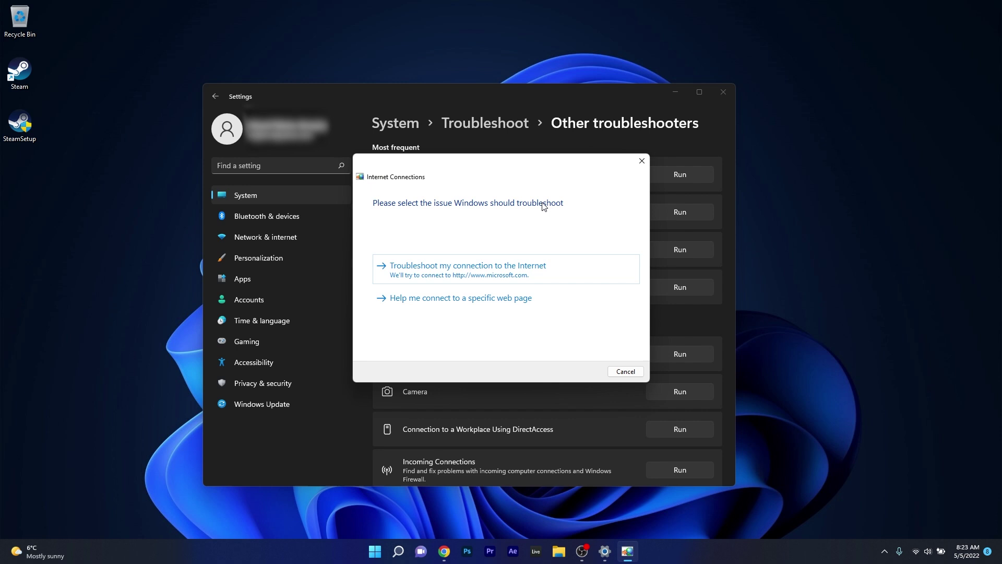
left_click(642, 161)
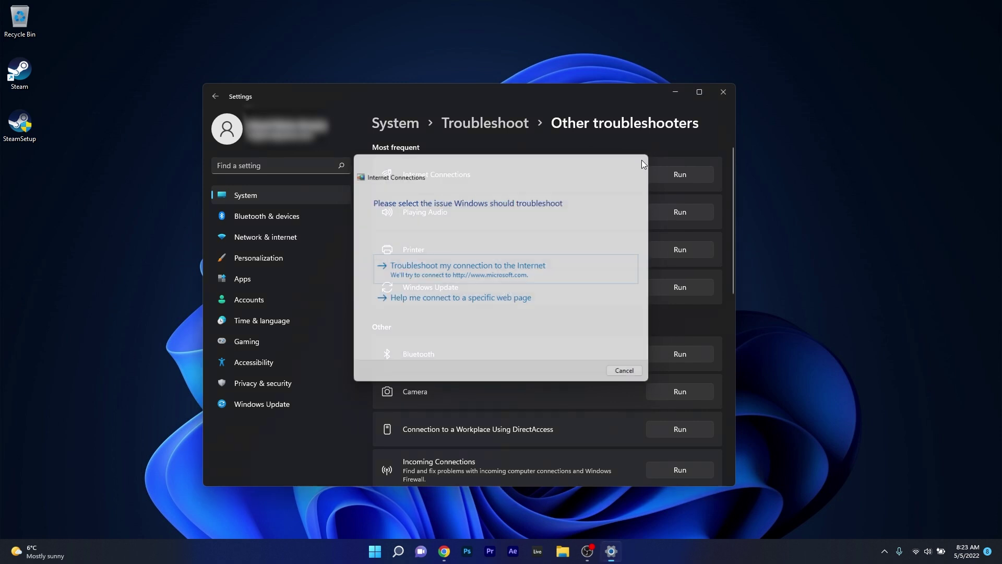
left_click(730, 99)
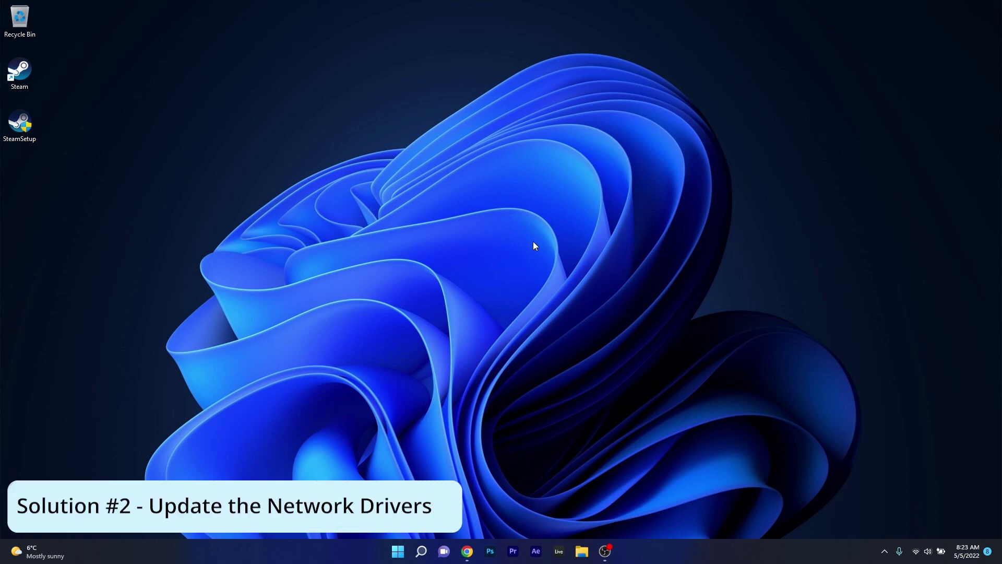
Step: Open Device Manager, place its window near the middle of the desktop and expand the network adapters category
key("super+x")
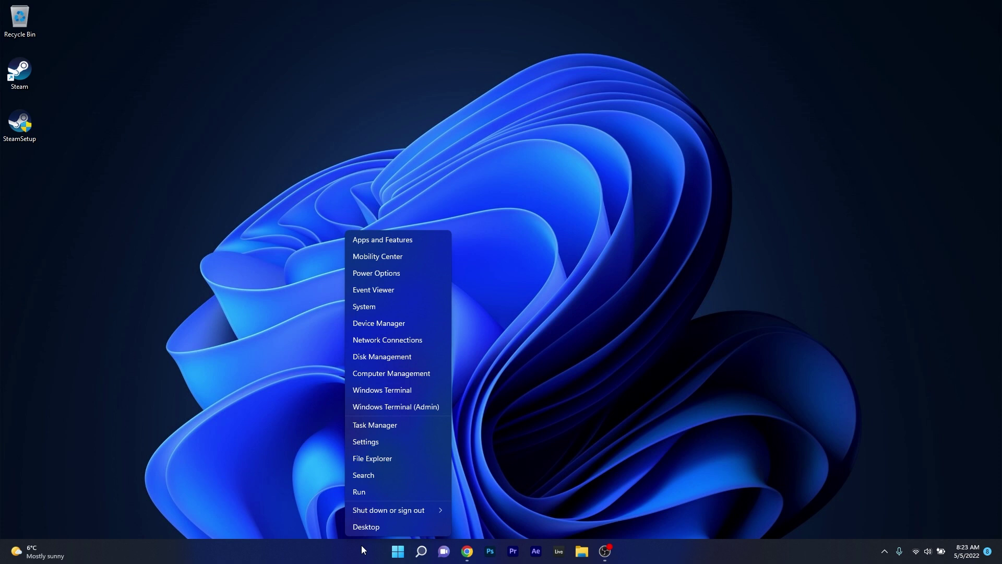
left_click(426, 325)
left_click_drag(260, 45, 506, 129)
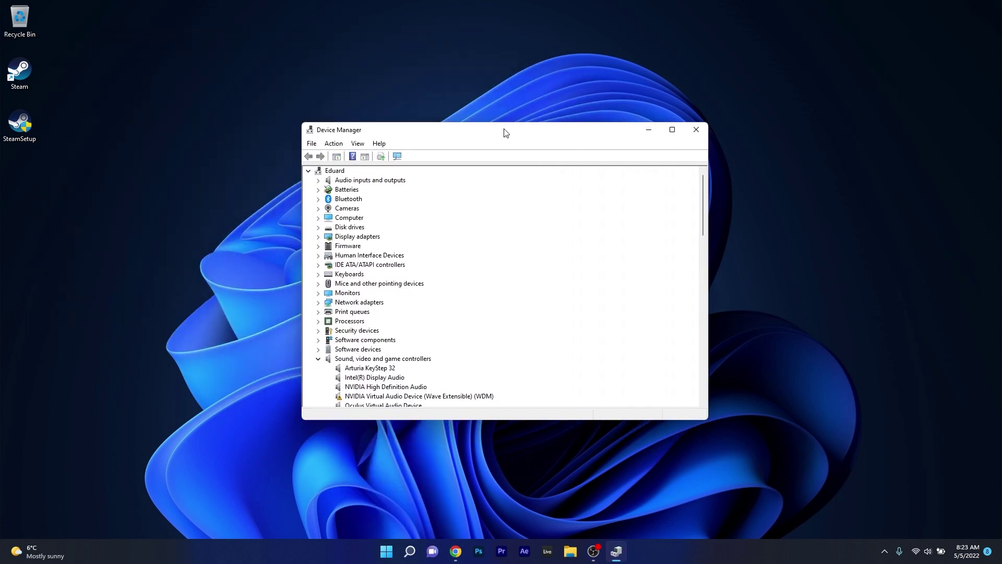
double_click(366, 303)
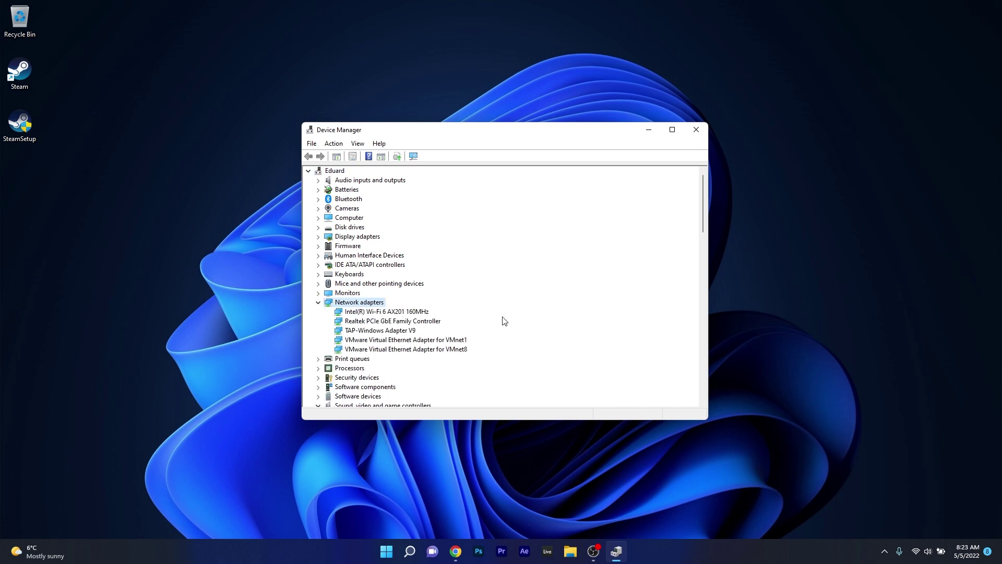
Step: Run an automatic driver update for the Intel(R) Wi-Fi 6 AX201 160MHz adapter and close Device Manager
right_click(409, 313)
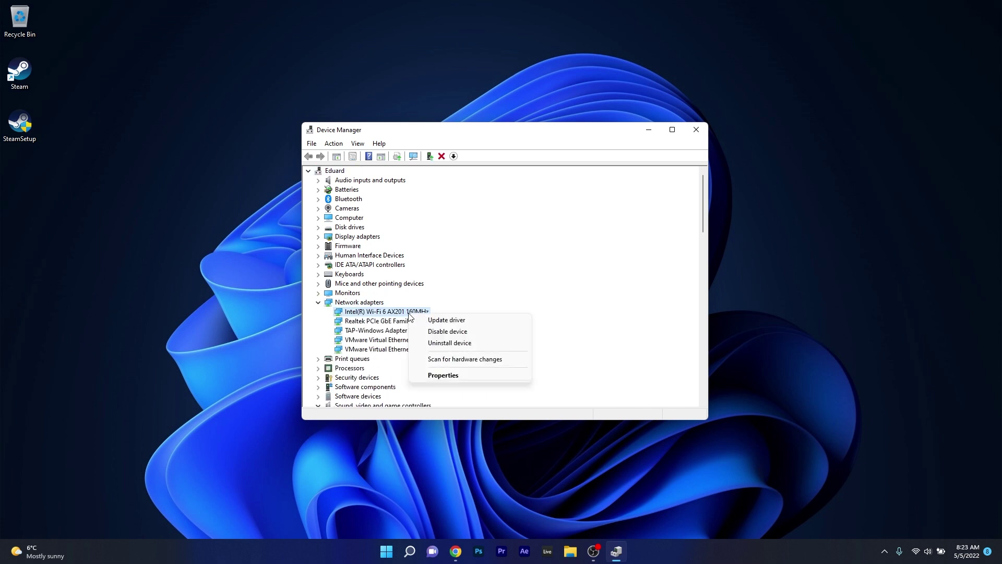
left_click(472, 320)
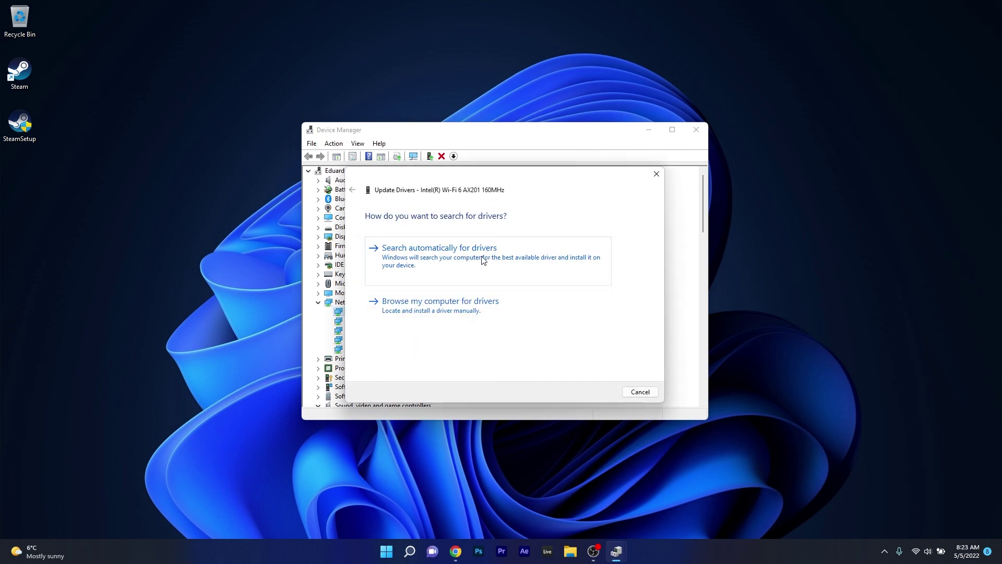
left_click(493, 261)
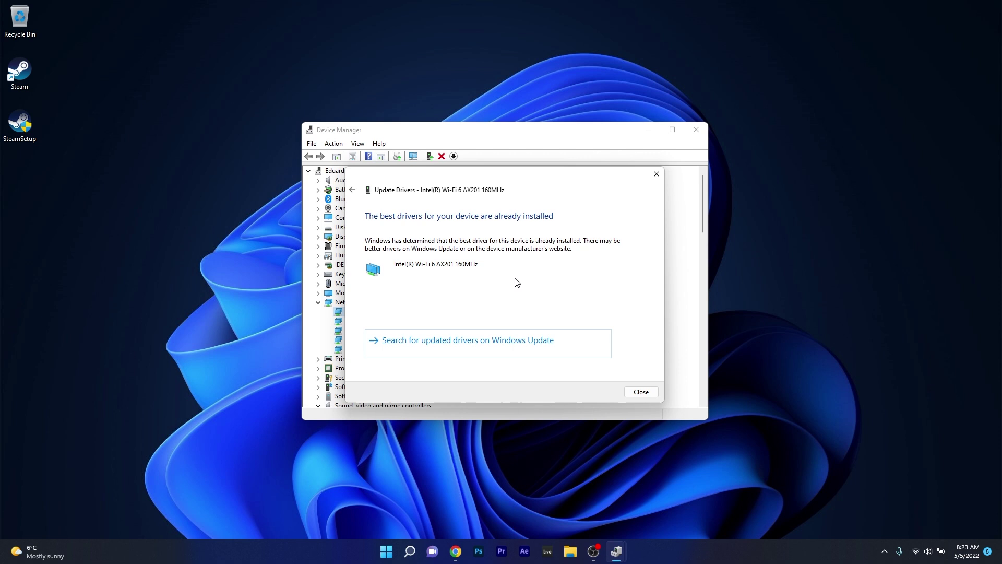
left_click(641, 392)
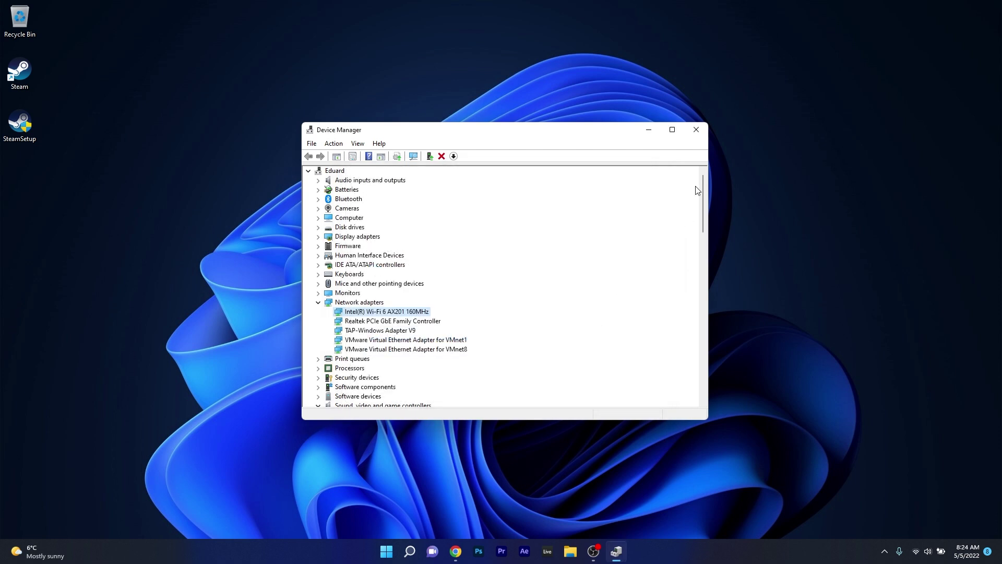
left_click(696, 131)
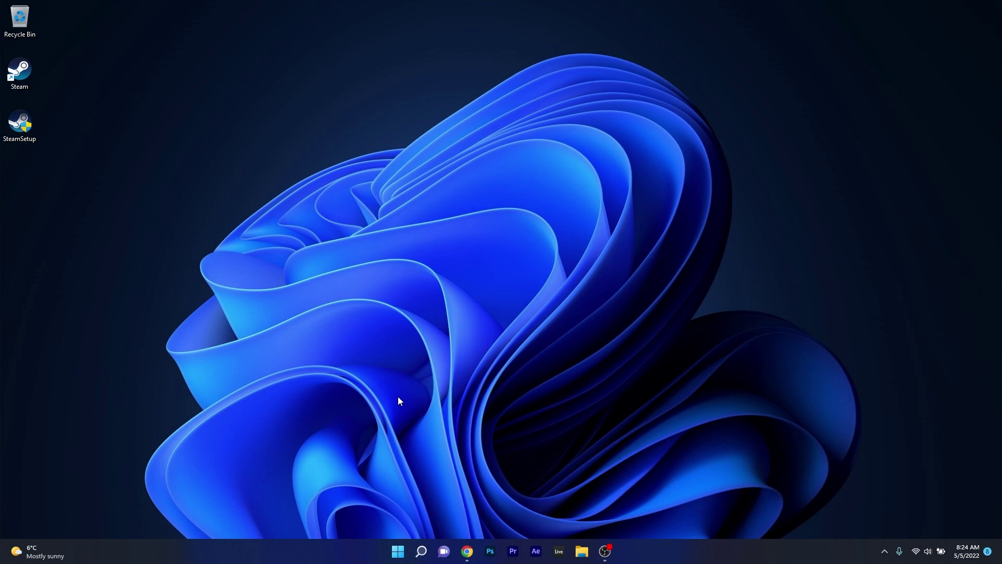
Step: Search Windows for "firewall" and open Windows Defender Firewall
left_click(398, 556)
type("fir")
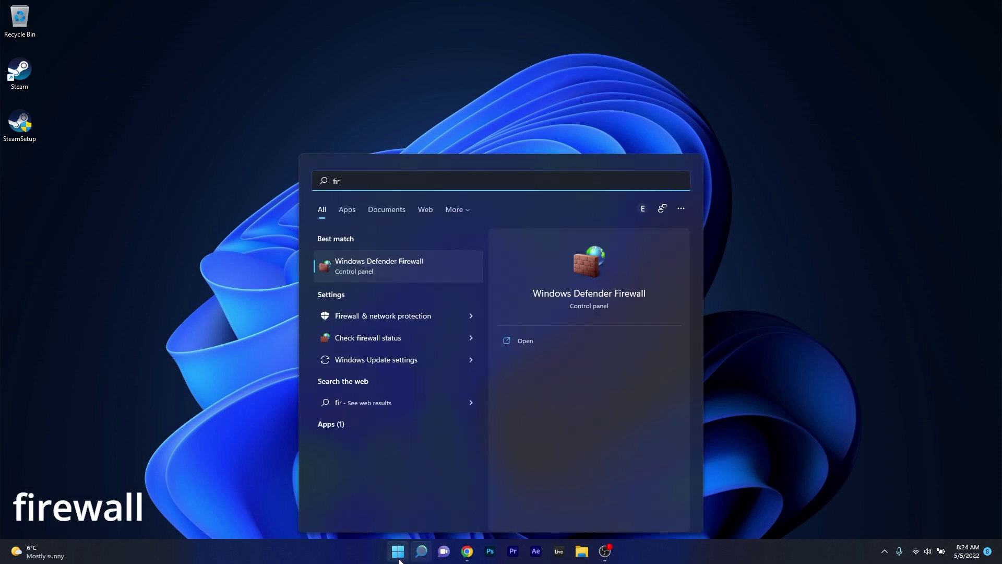
type("ewall")
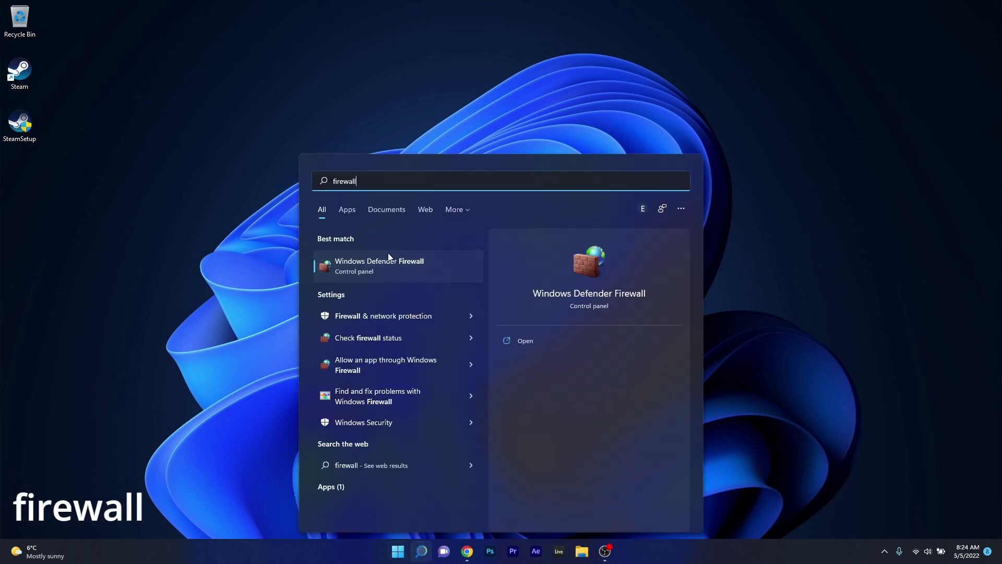
left_click(416, 267)
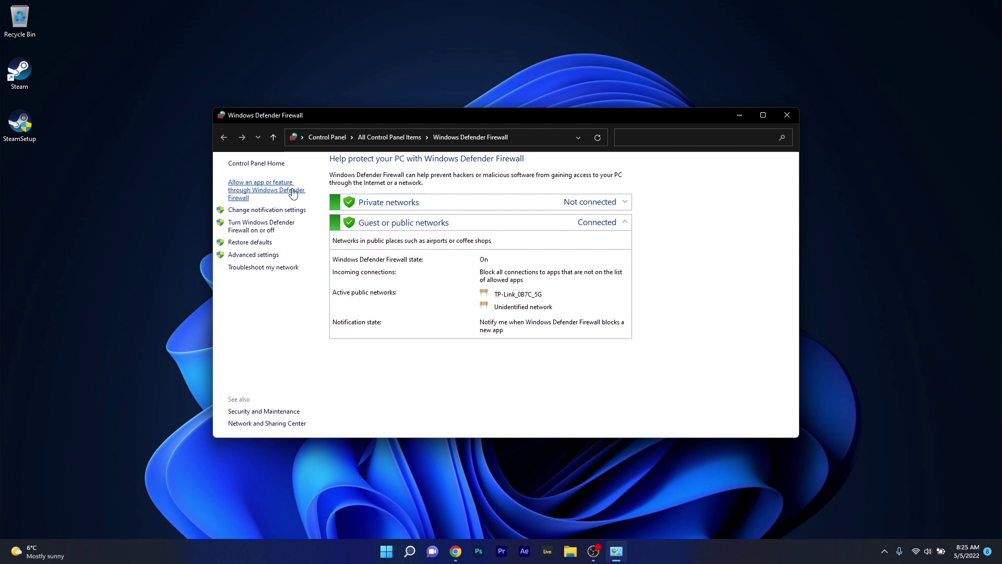
Step: Unlock the firewall's allowed apps list for changes and select the Steam entry to check its private and public network access
left_click(265, 194)
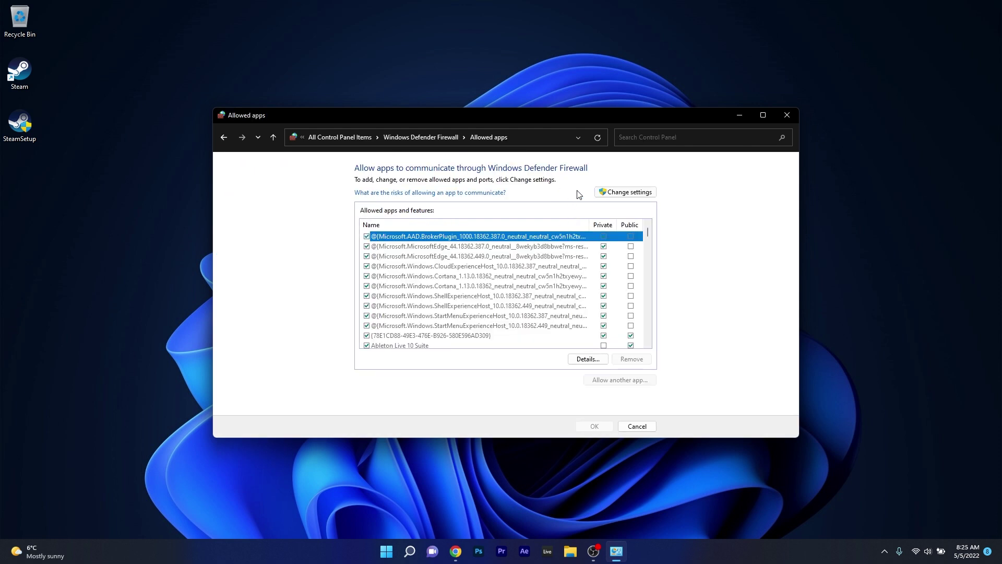
left_click(638, 194)
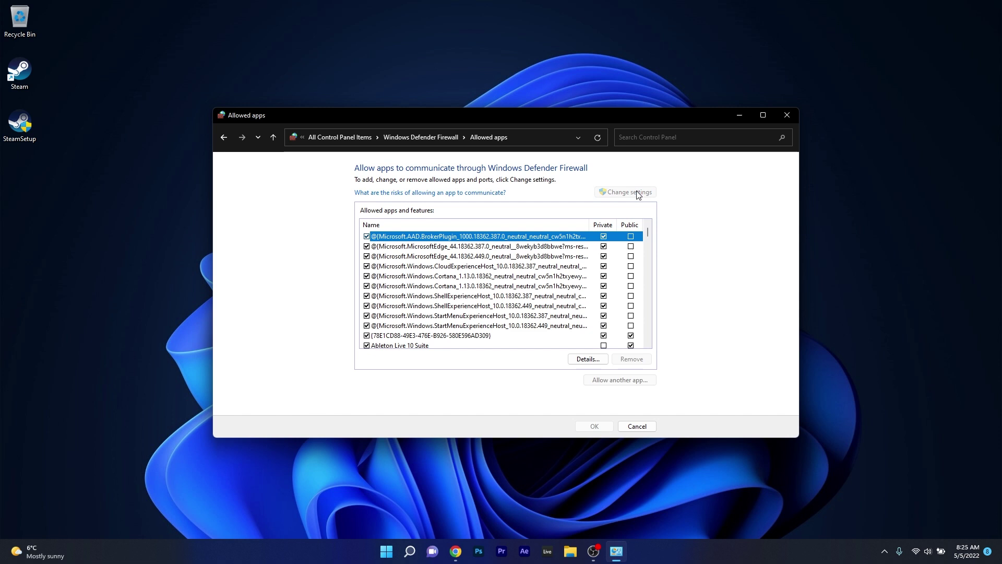
left_click_drag(647, 233, 647, 301)
left_click(559, 287)
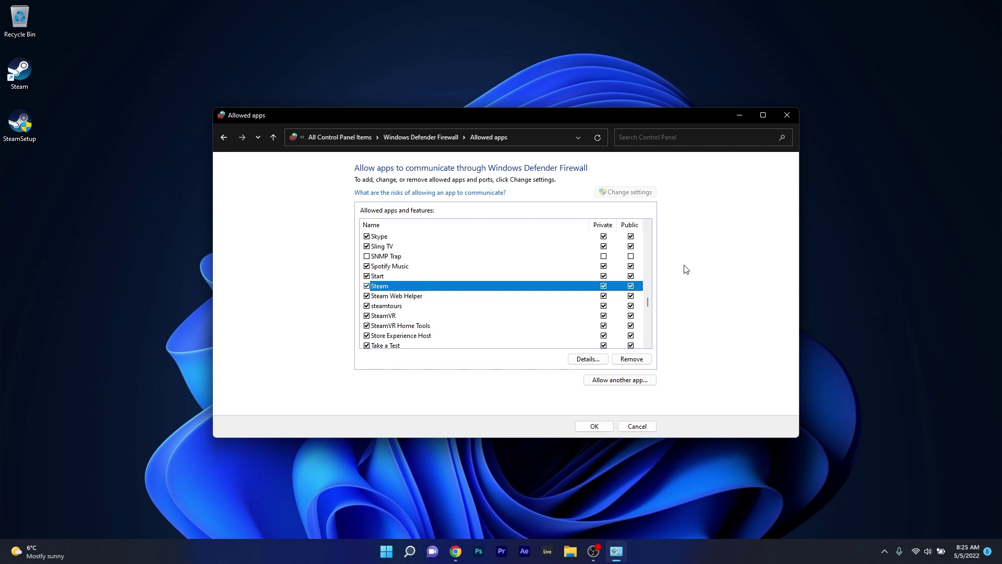
Step: Turn off Windows Defender Firewall for both private and public networks, save the settings and close the window
left_click(224, 137)
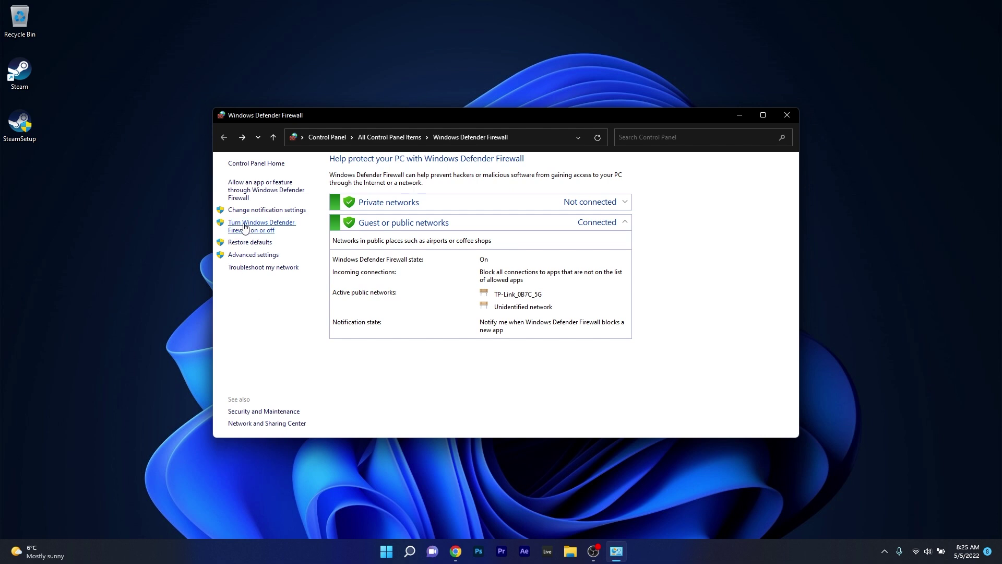
left_click(265, 225)
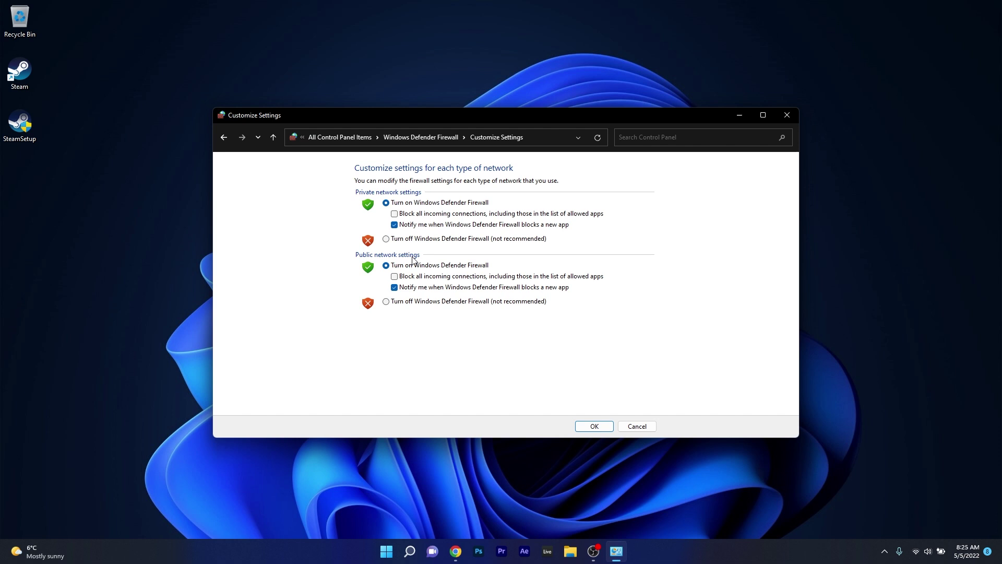
left_click(386, 238)
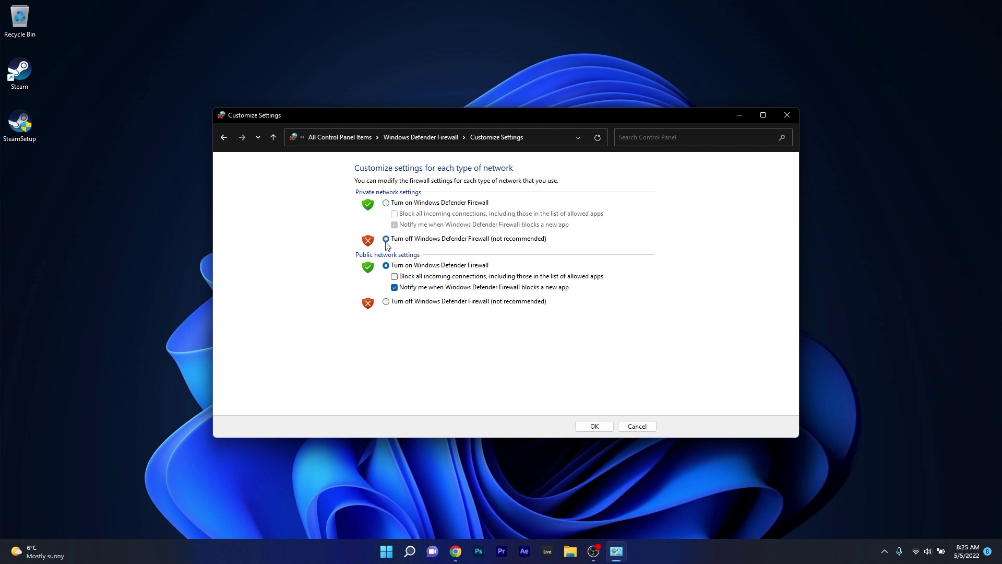
left_click(386, 303)
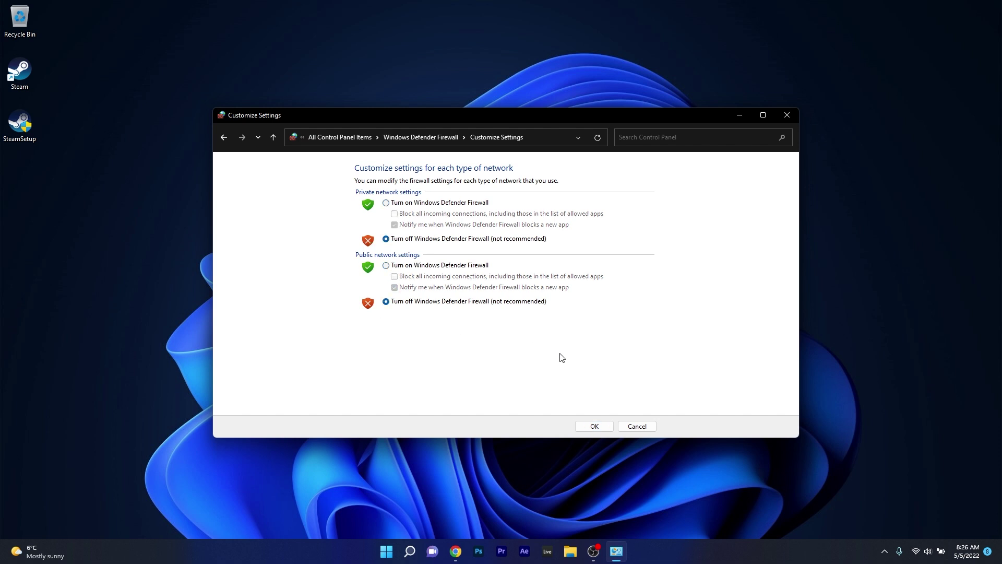
left_click(598, 427)
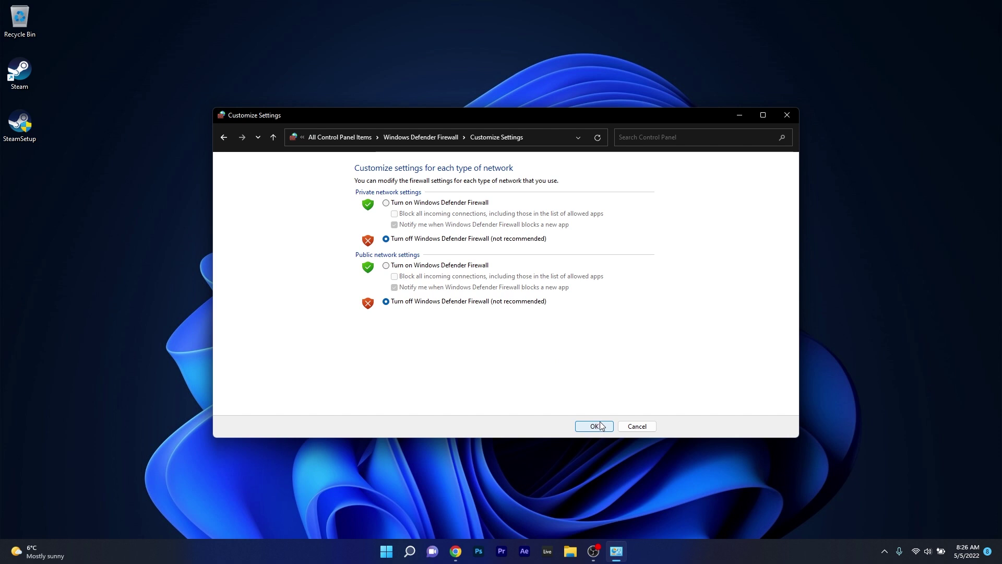
left_click(786, 116)
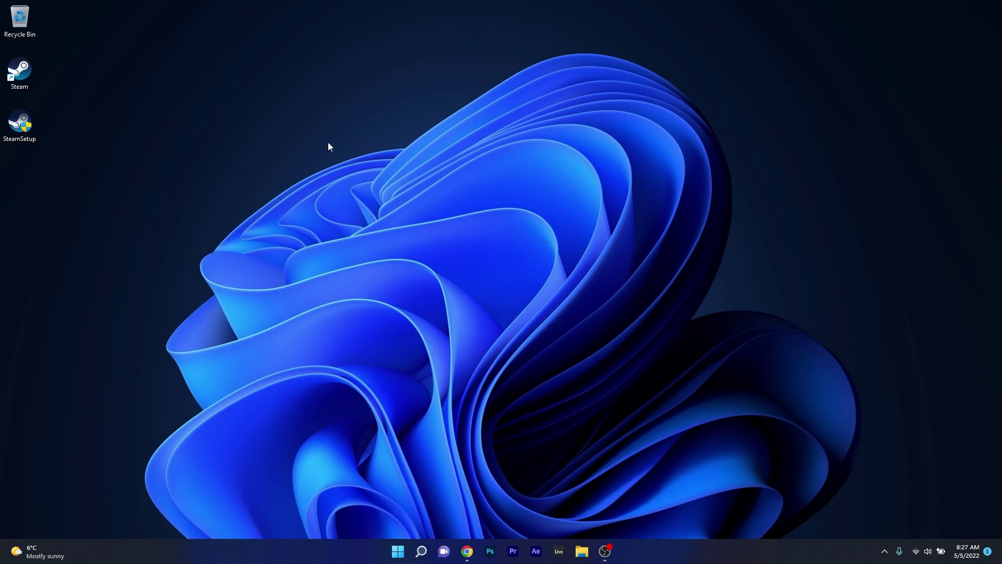
Step: Append the -tcp launch parameter to the target path of the desktop Steam shortcut and save its properties
right_click(29, 73)
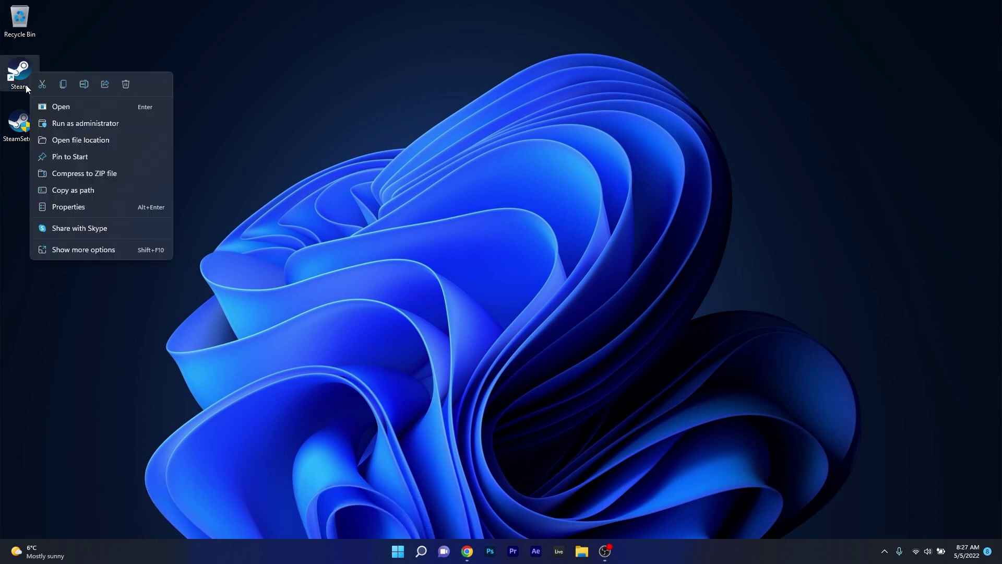
left_click(100, 208)
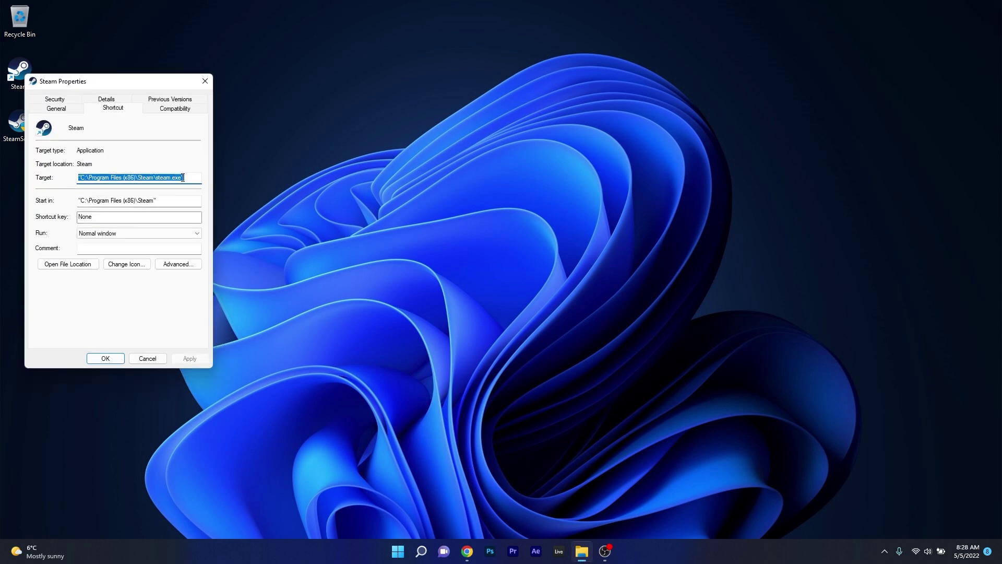
left_click(191, 178)
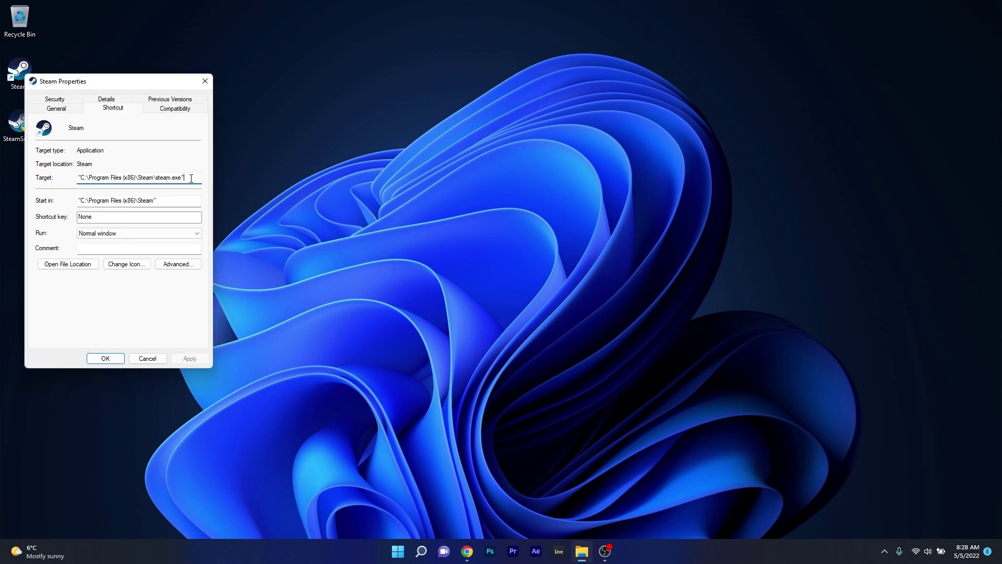
type("-tcp")
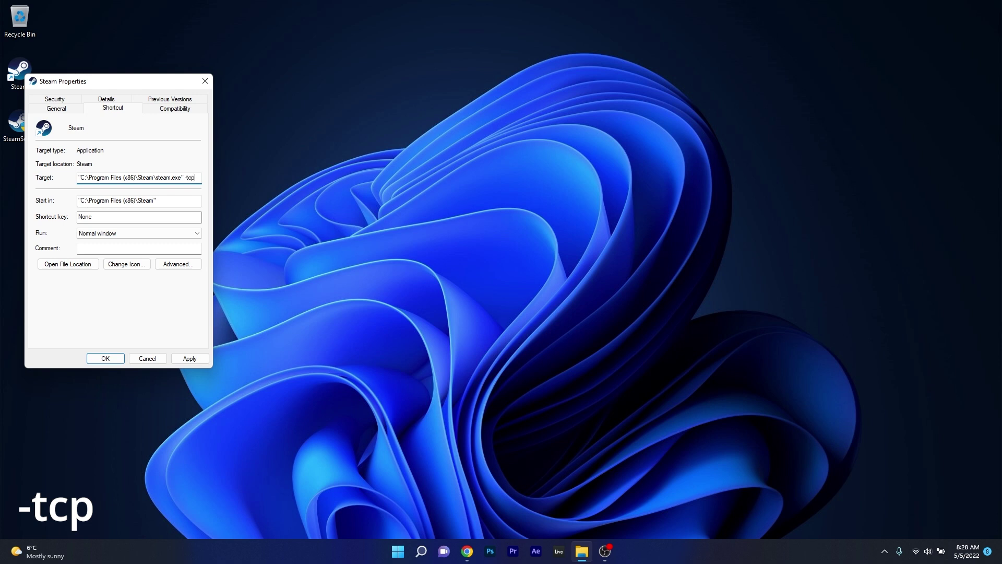
left_click(189, 358)
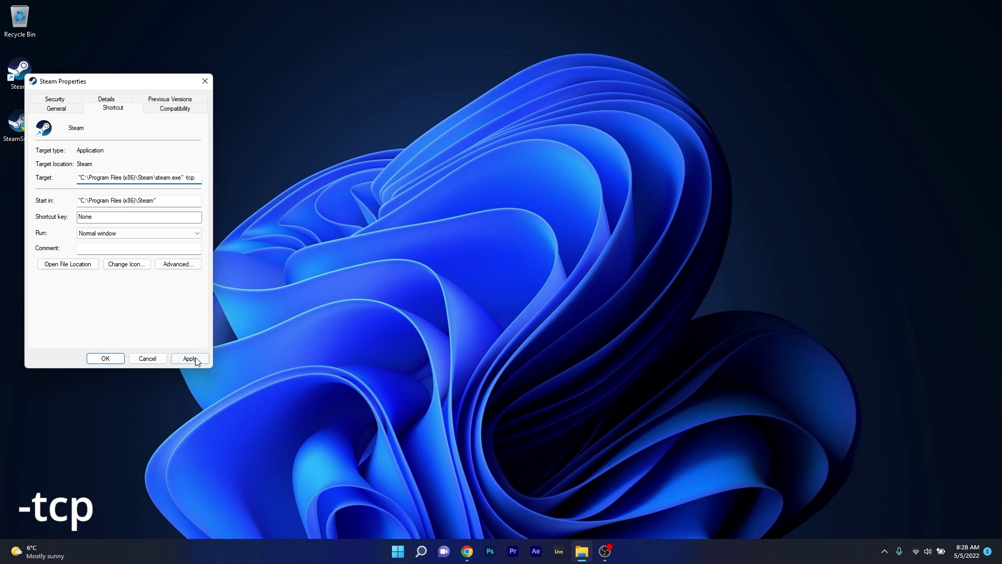
left_click(106, 358)
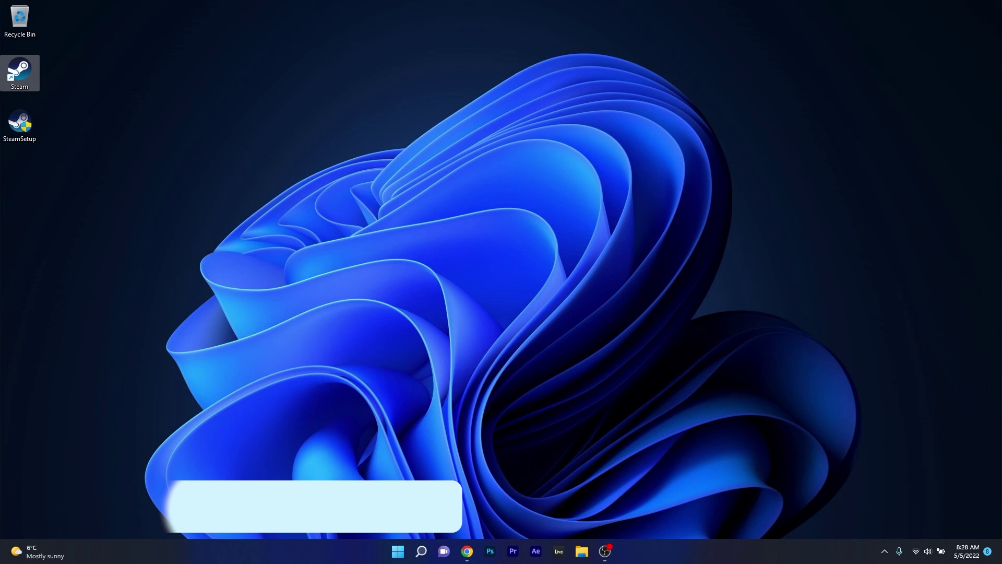
Step: Open the Apps & features list in Windows Settings and search the installed apps for "steam"
key("super")
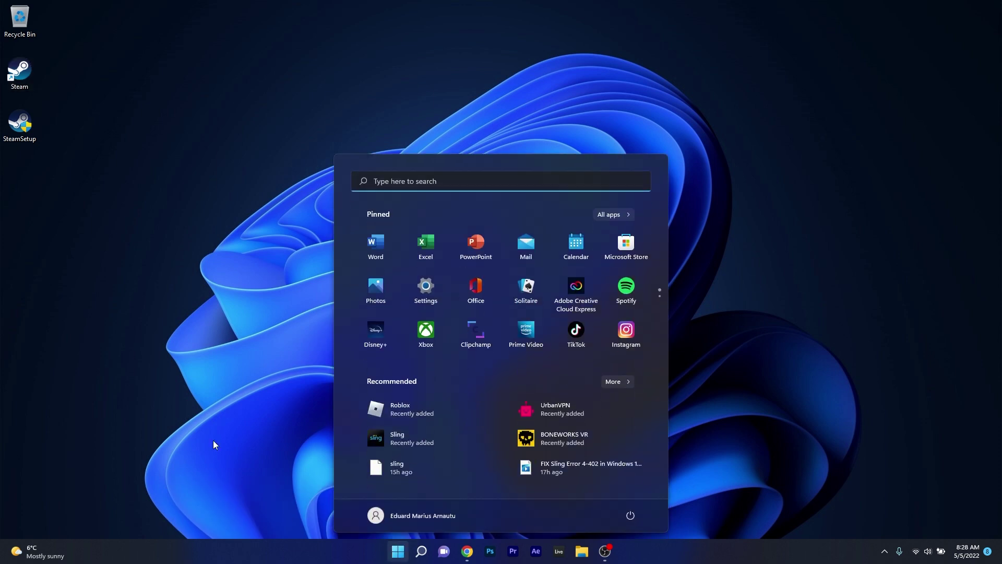
left_click(426, 287)
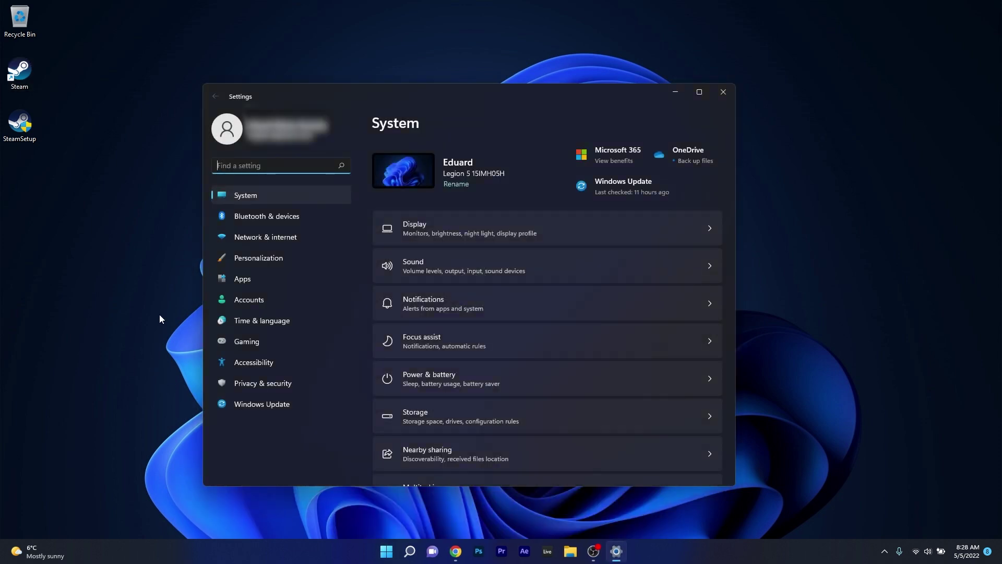
left_click(280, 279)
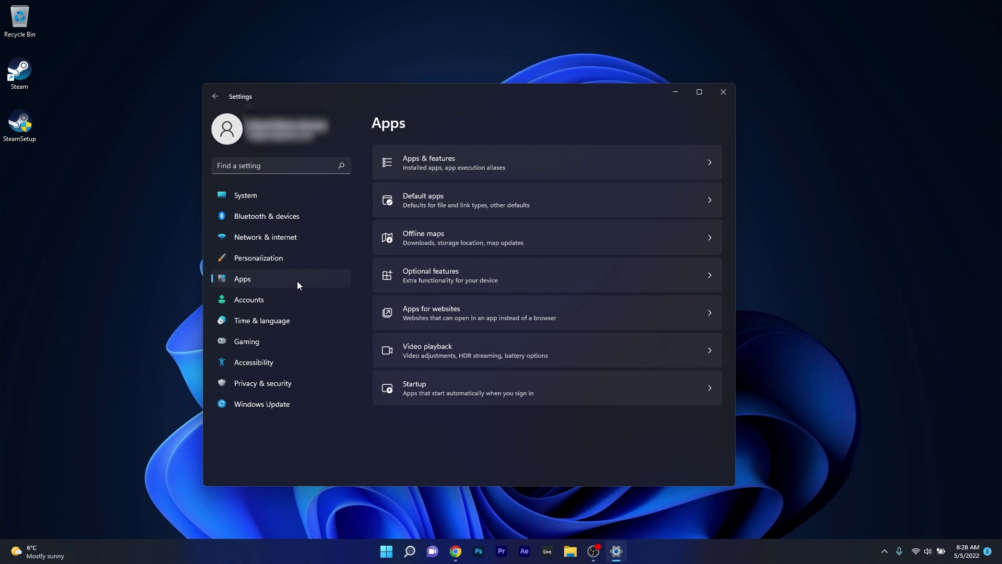
left_click(578, 162)
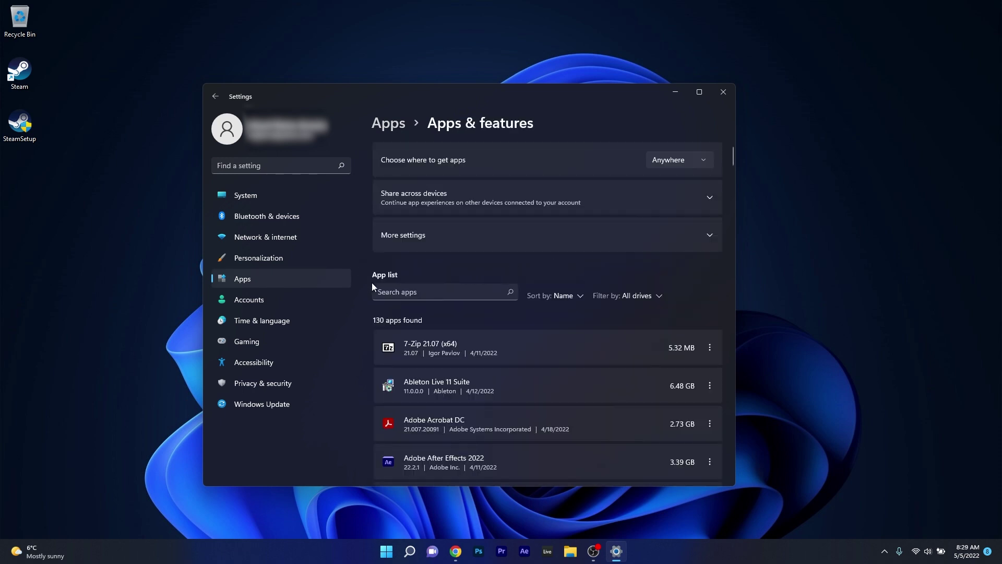
left_click(405, 291)
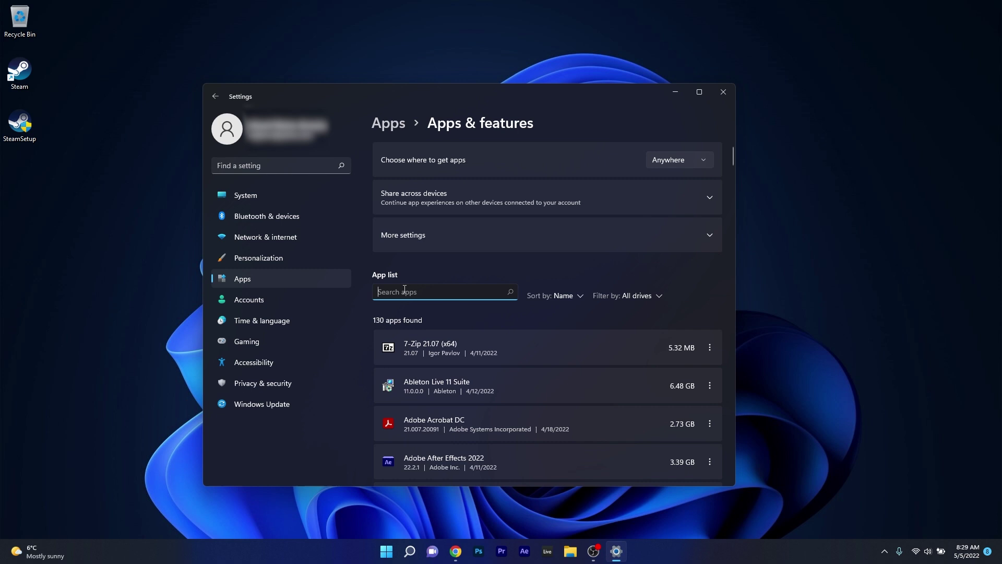
type("steam")
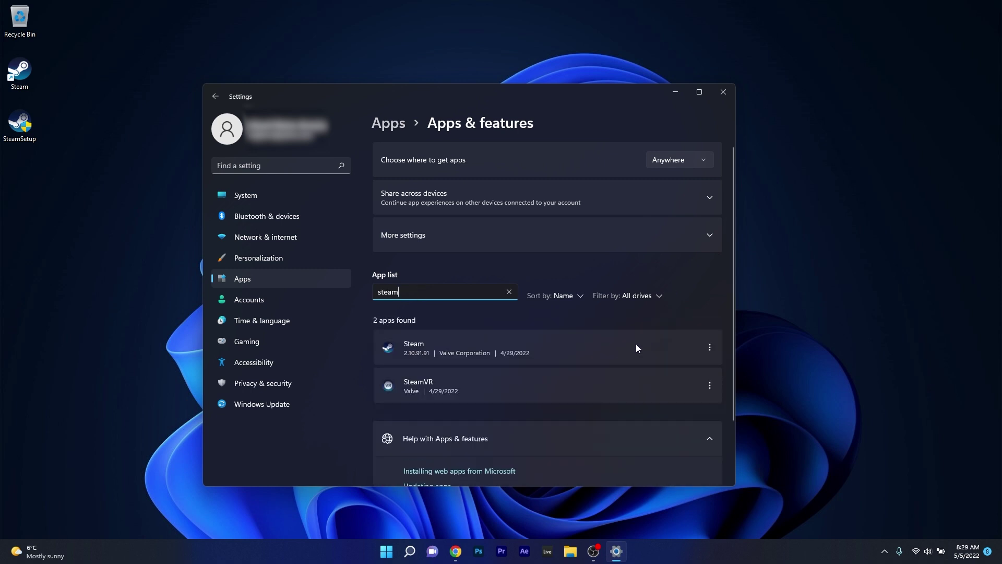
Step: Show the uninstall option for the Steam app, close Settings and select the SteamSetup installer on the desktop
left_click(709, 346)
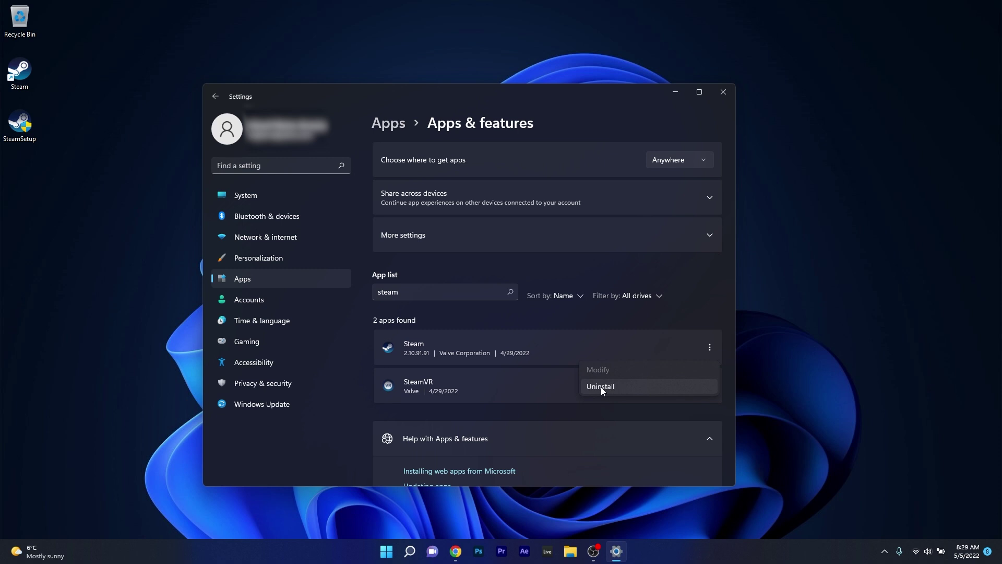
left_click(723, 93)
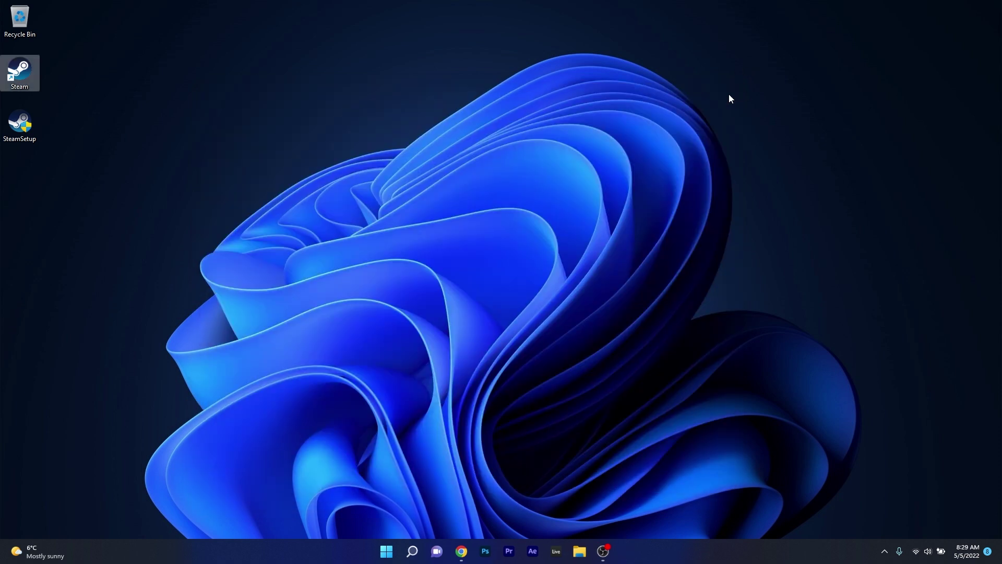
left_click(20, 130)
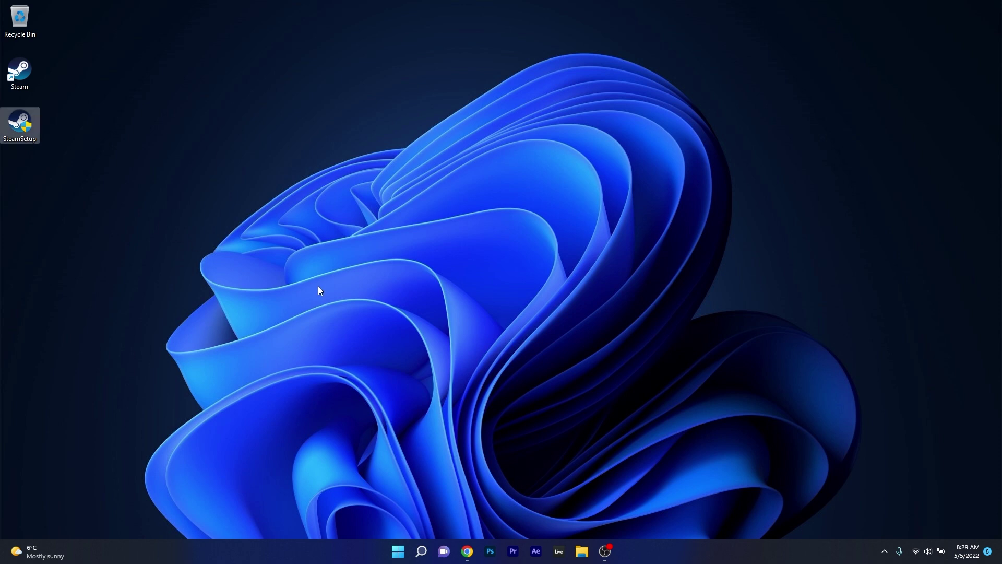